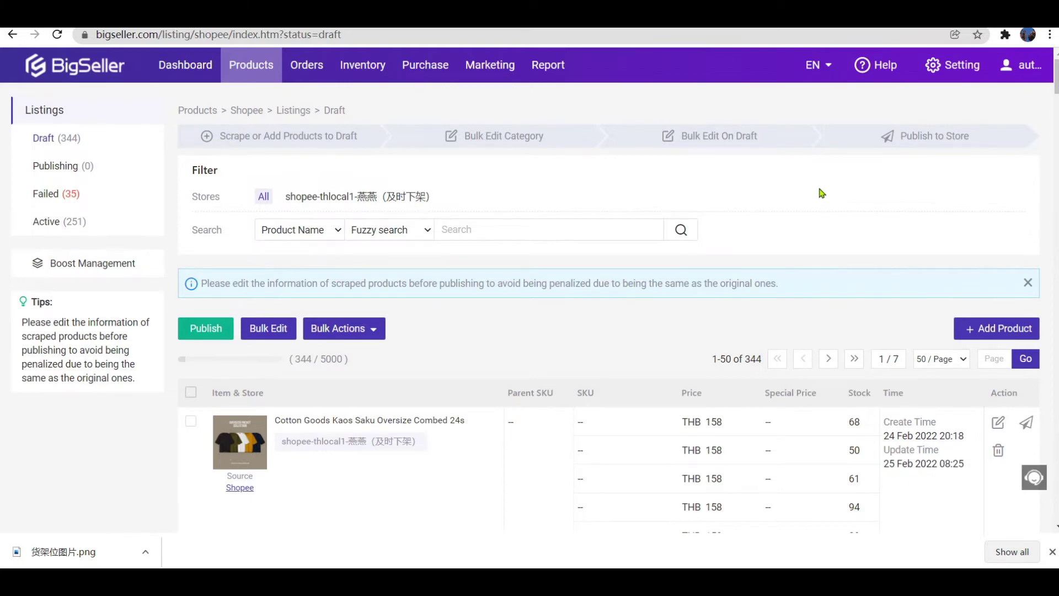
# Open the Zebra sauce pan draft and set its parent SKU to Pan.
pyautogui.scroll(-6, 822, 193)
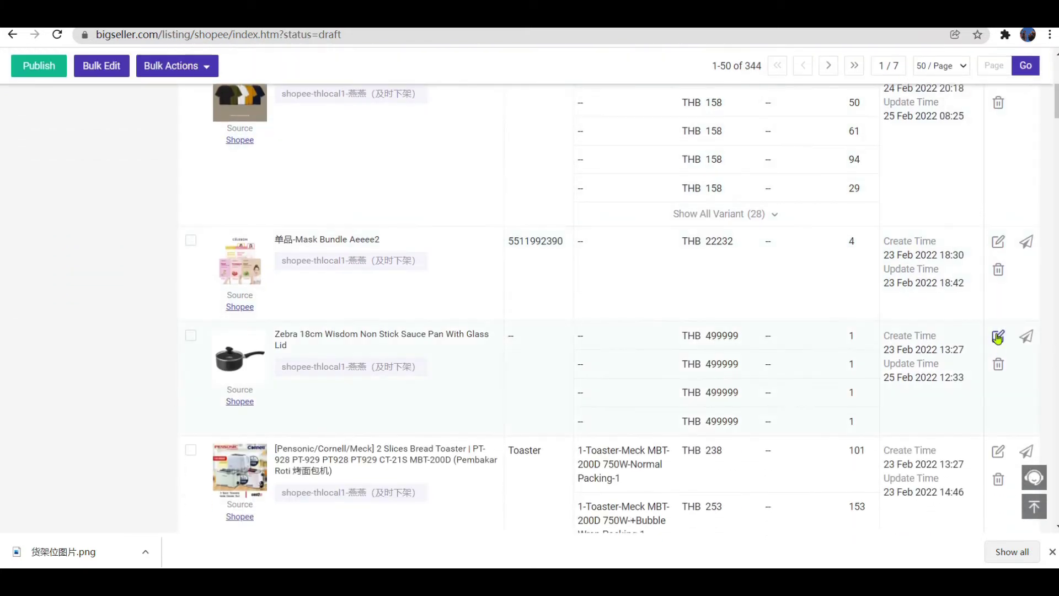
pyautogui.click(998, 338)
pyautogui.scroll(-1, 444, 348)
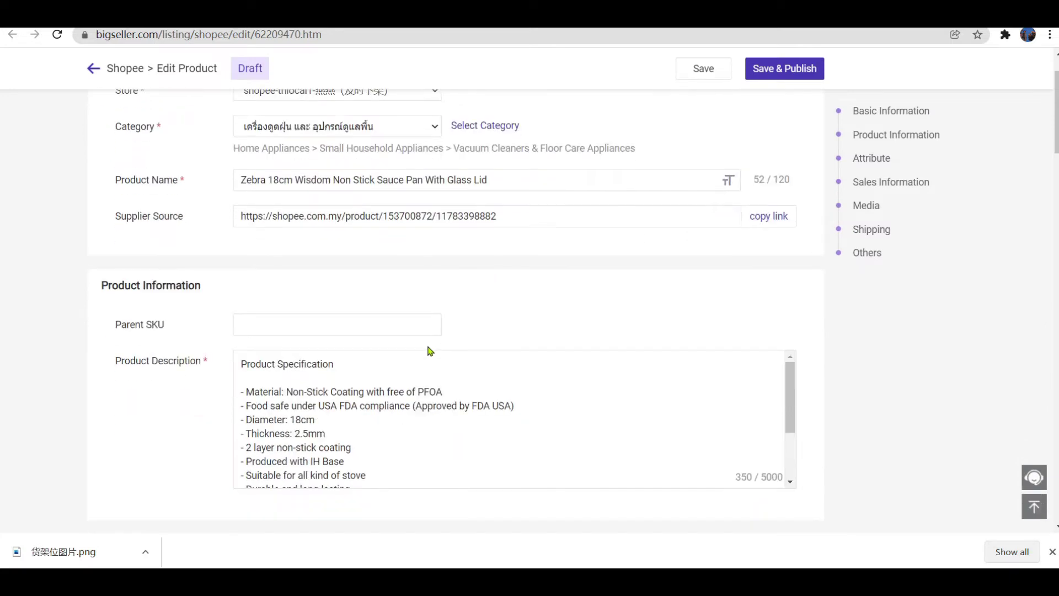
pyautogui.click(302, 326)
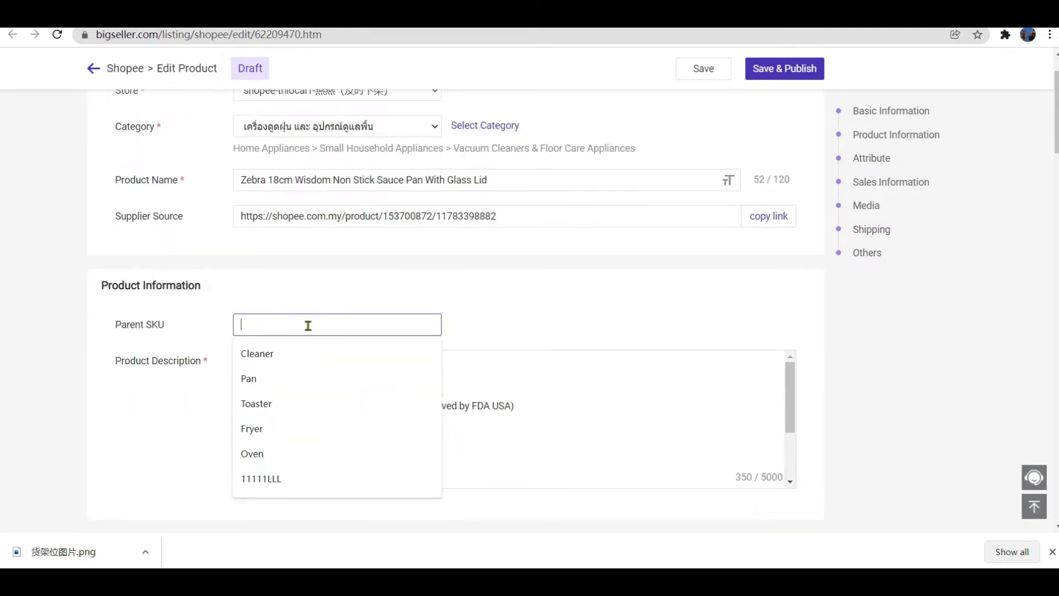
pyautogui.click(288, 381)
# Generate simple SKUs for all four variations, e.g. Pan-white-Big and Pan-black-Small.
pyautogui.scroll(-10, 406, 307)
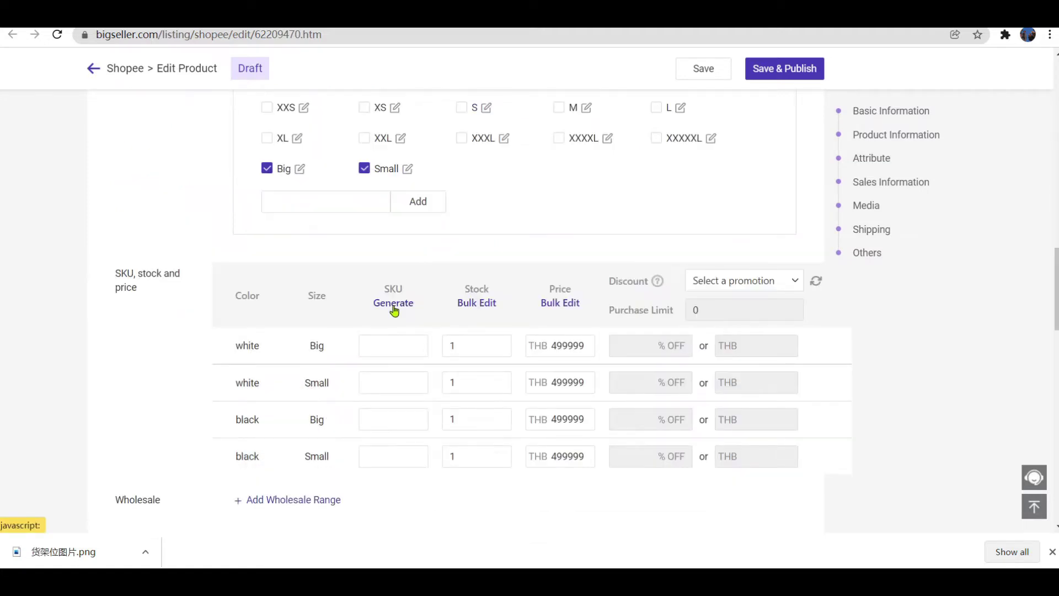
pyautogui.click(394, 309)
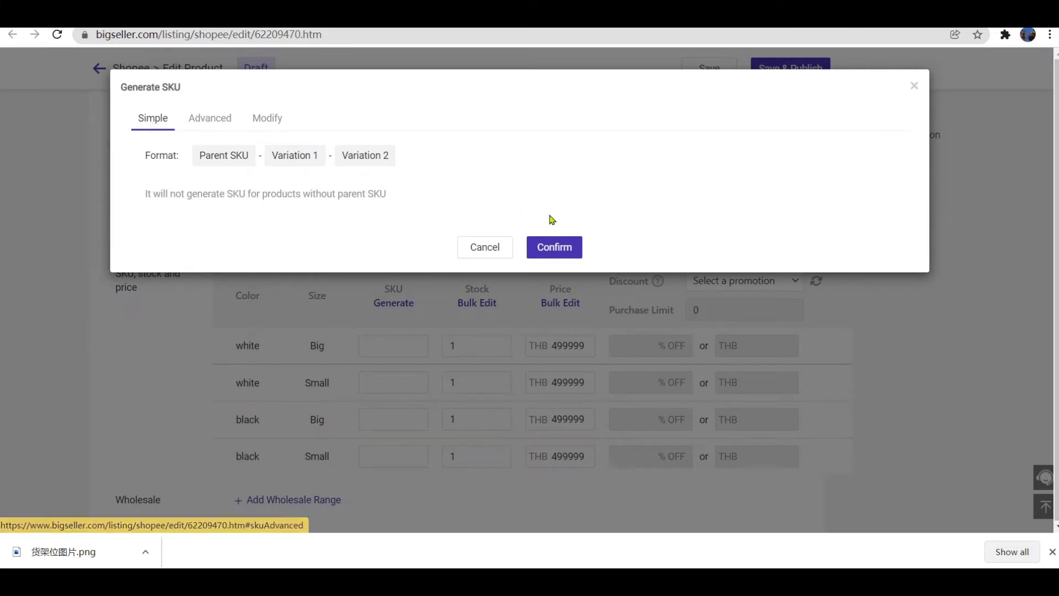
pyautogui.click(556, 247)
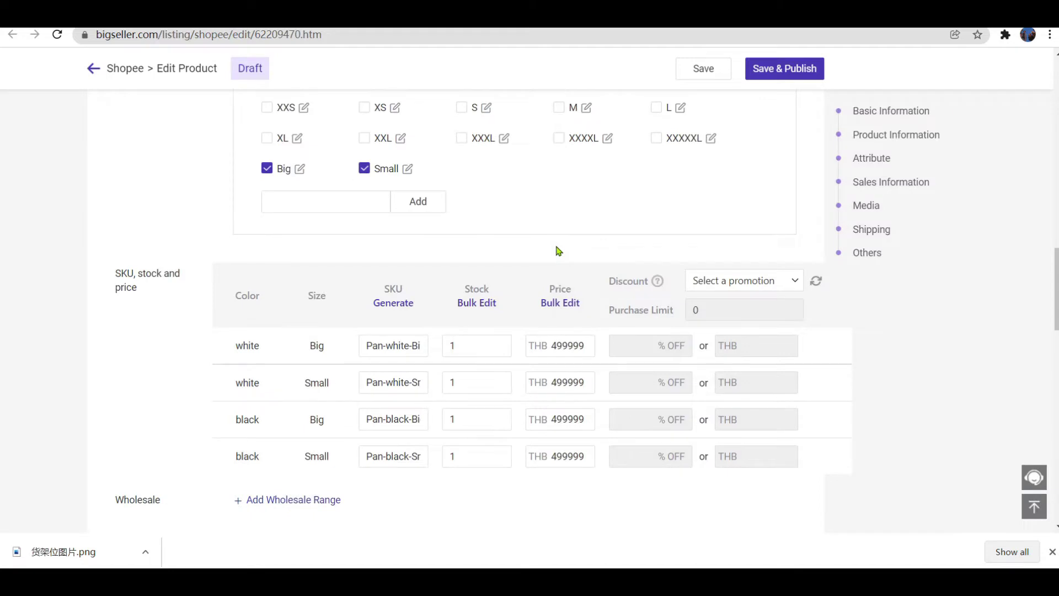
# Save the sauce pan draft, then tick the Pensonic oven and BONGDOU air fryer drafts.
pyautogui.click(696, 75)
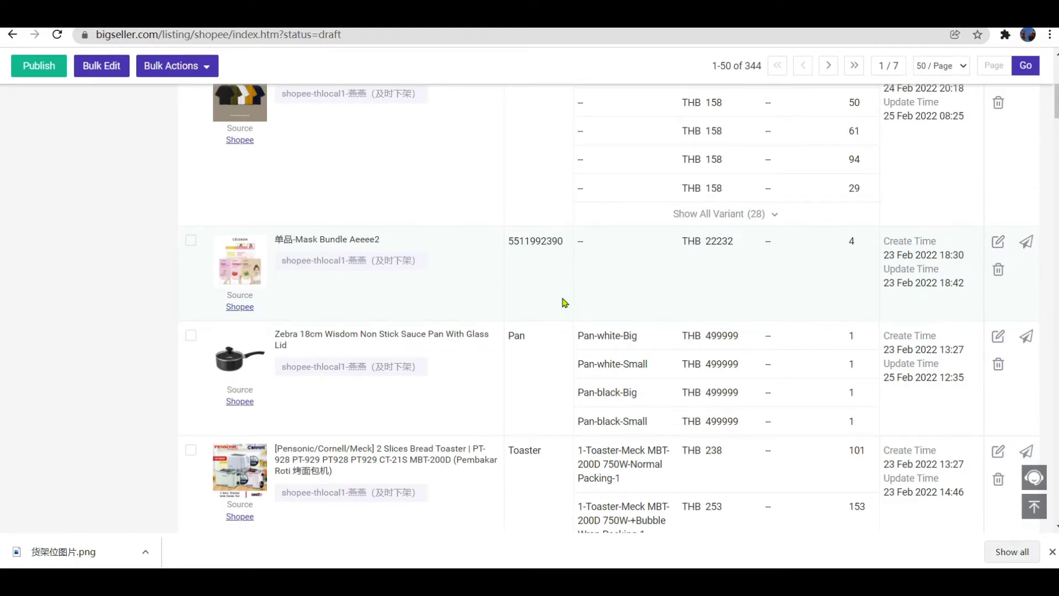
pyautogui.scroll(-6, 626, 307)
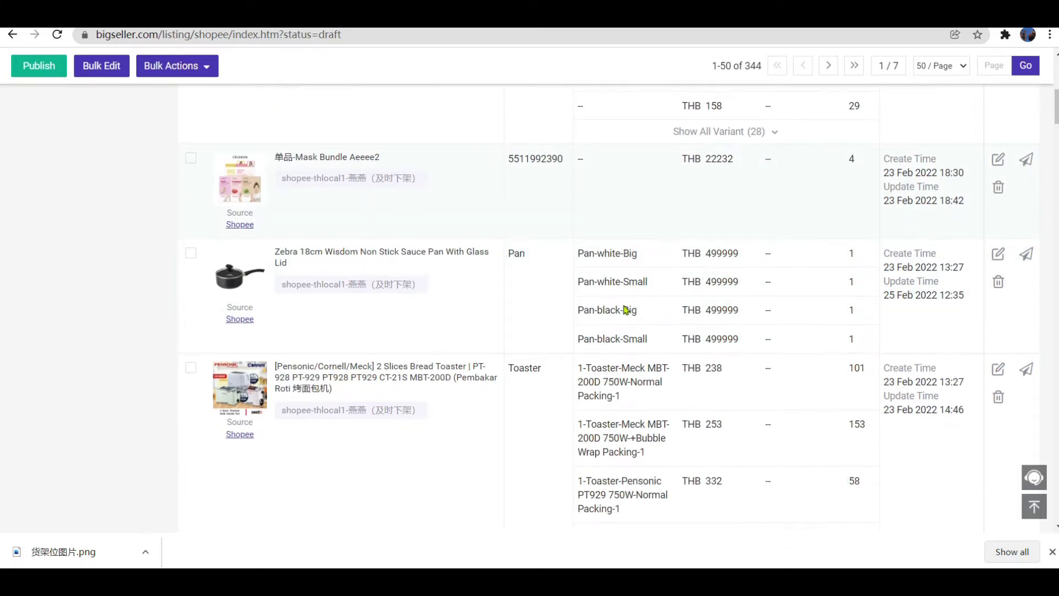
pyautogui.scroll(-2, 623, 310)
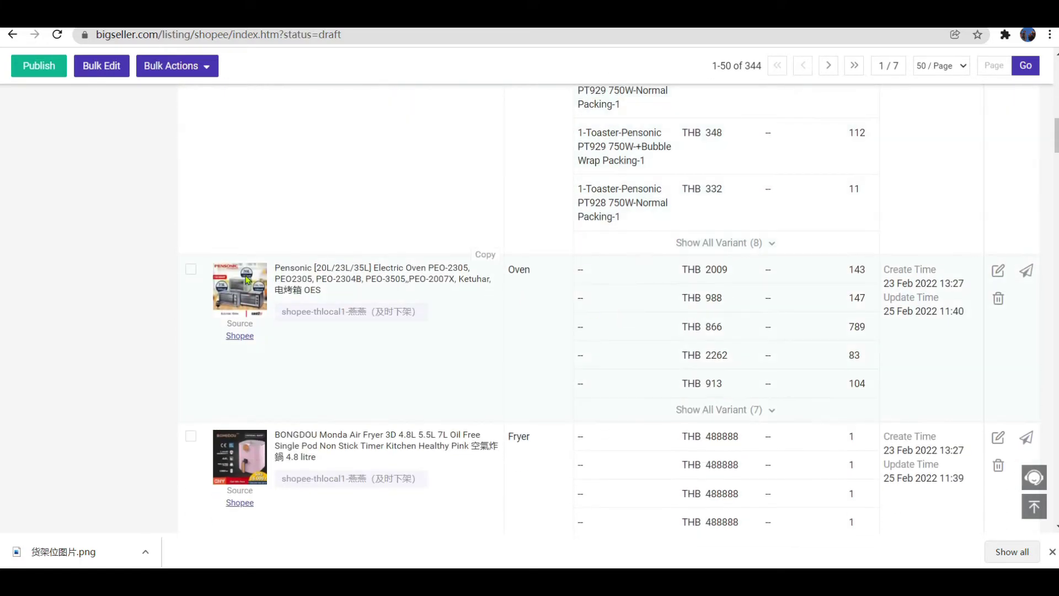
pyautogui.click(190, 269)
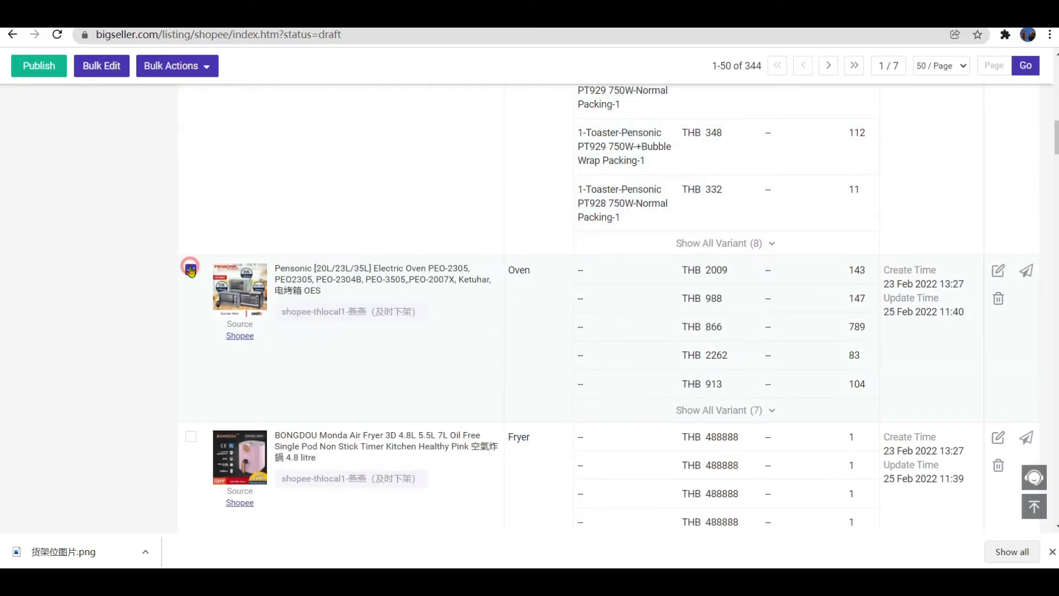
pyautogui.click(191, 438)
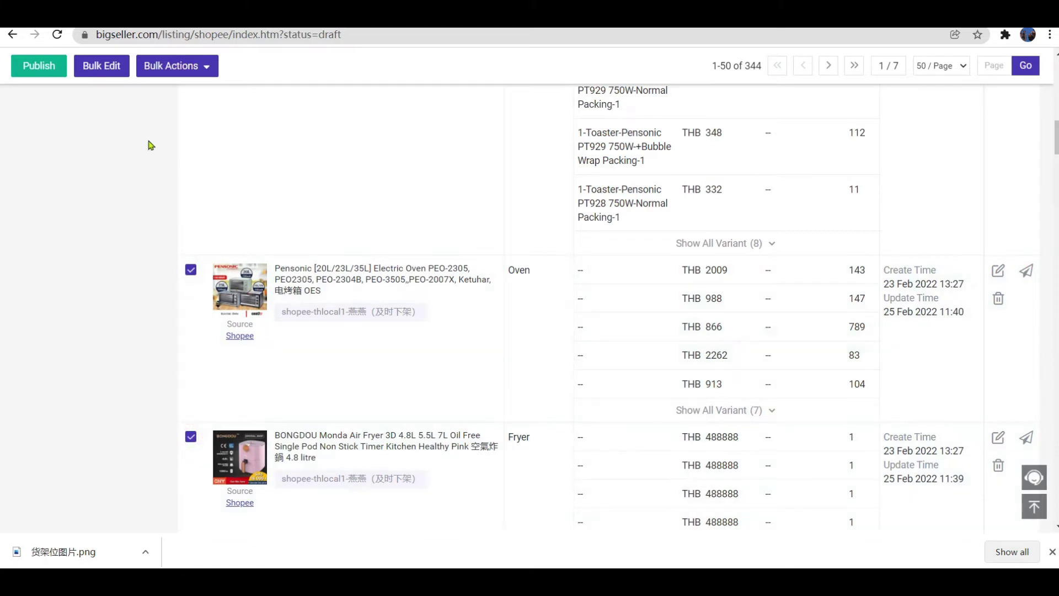
# Bulk edit the oven and air fryer drafts, generating variant SKUs like Oven-35L Normal Black, and save.
pyautogui.click(109, 69)
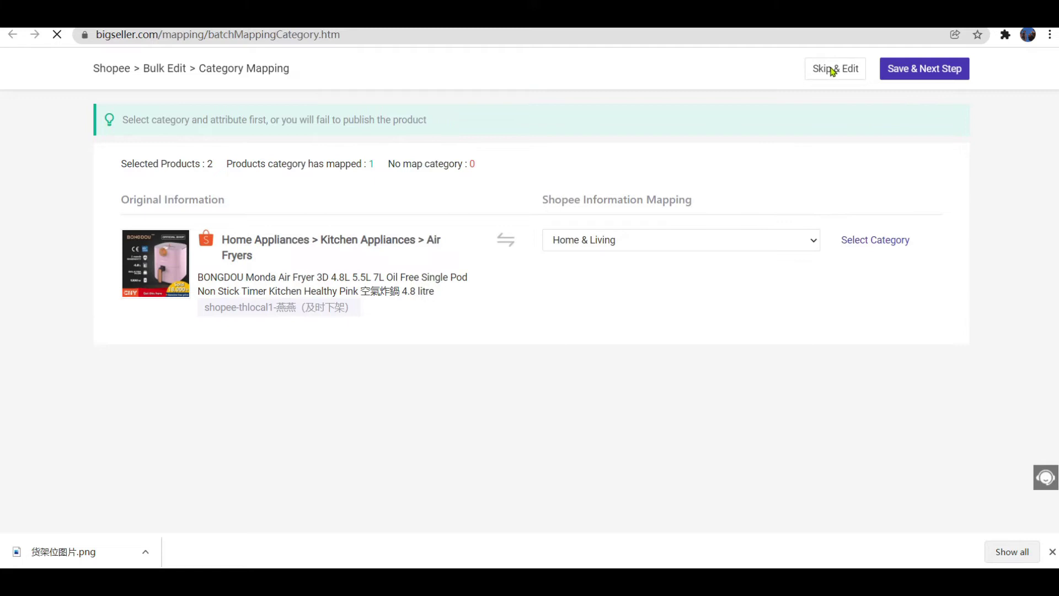
pyautogui.click(833, 69)
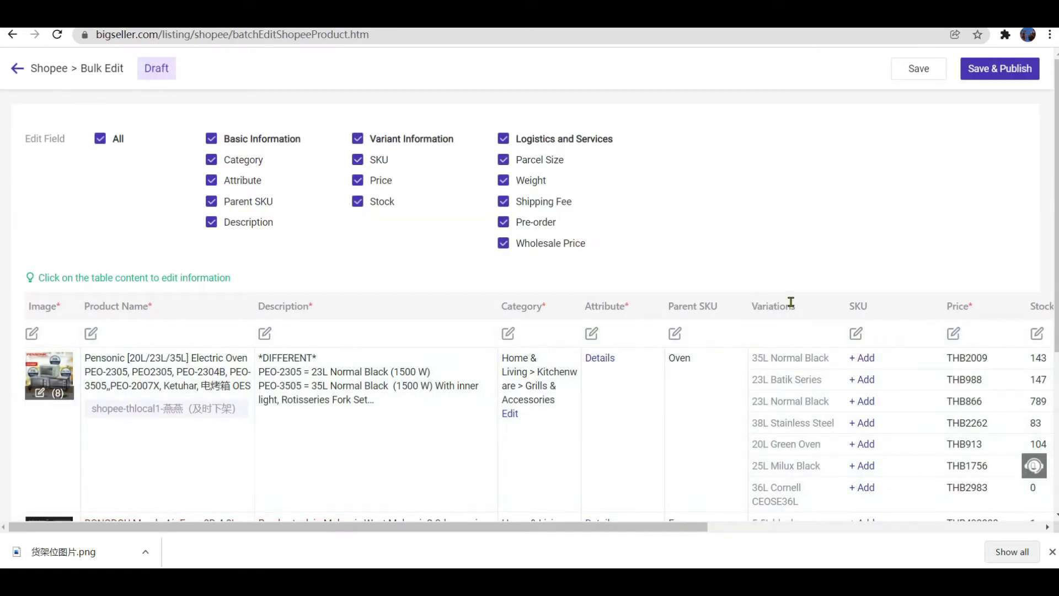
pyautogui.click(861, 335)
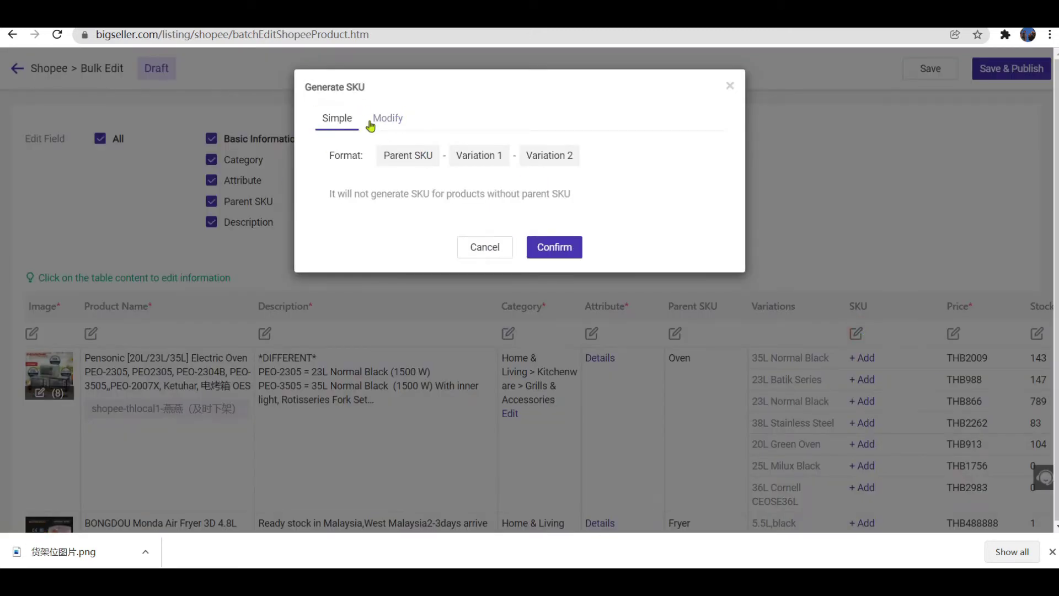
pyautogui.click(547, 253)
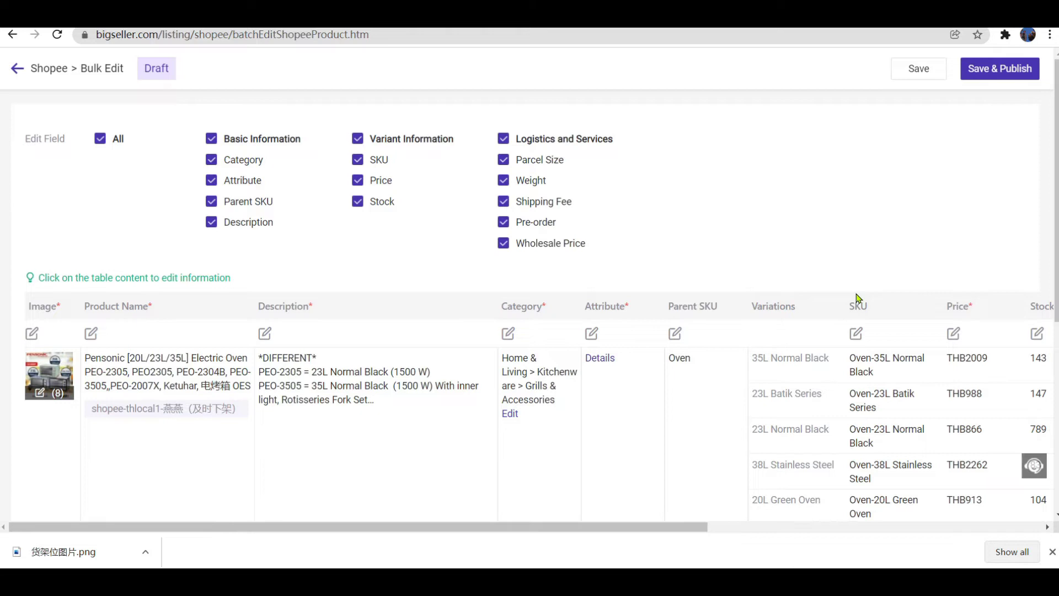
pyautogui.click(911, 69)
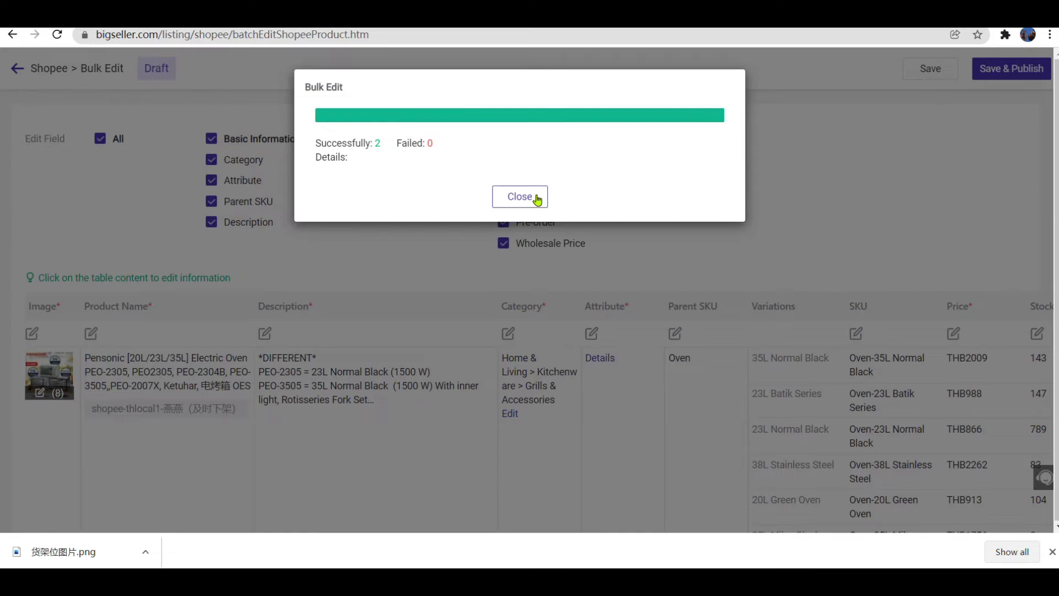
pyautogui.click(537, 198)
# Open the Midea rice cooker draft and scroll down to its variation SKU table.
pyautogui.scroll(-10, 606, 248)
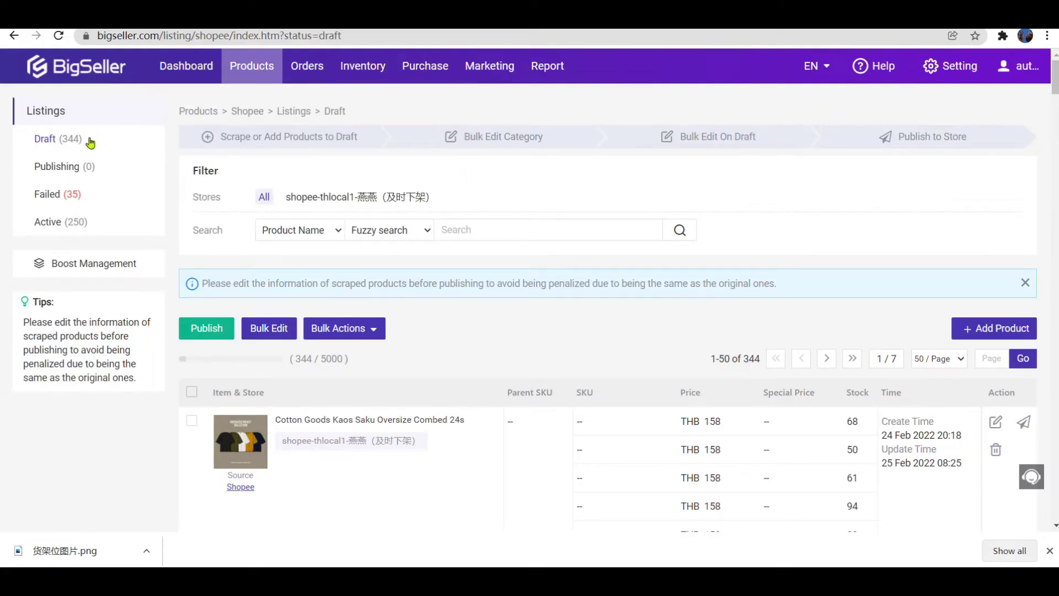
pyautogui.scroll(-14, 721, 180)
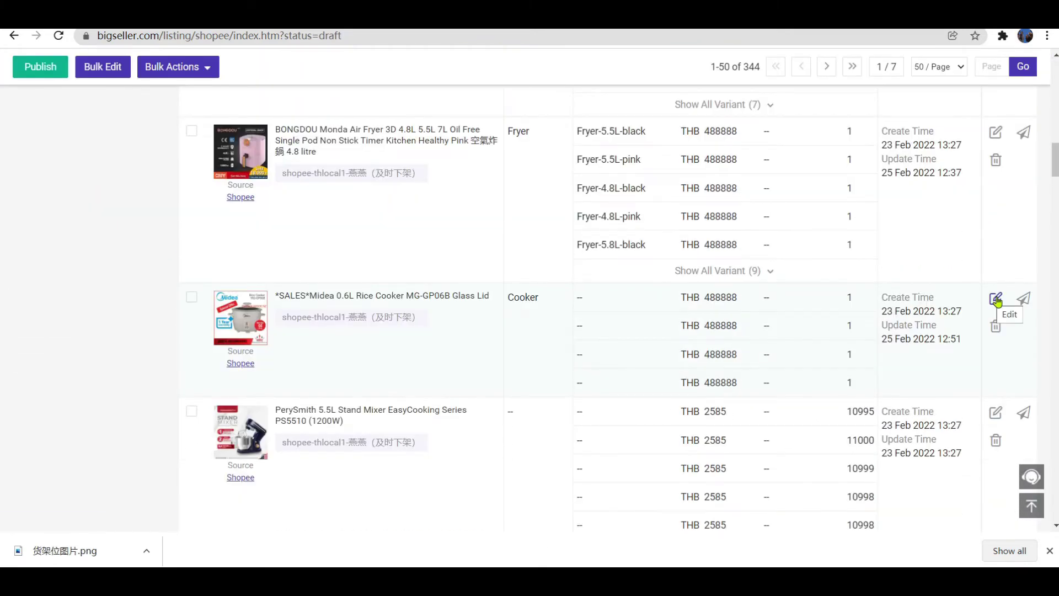
pyautogui.click(996, 300)
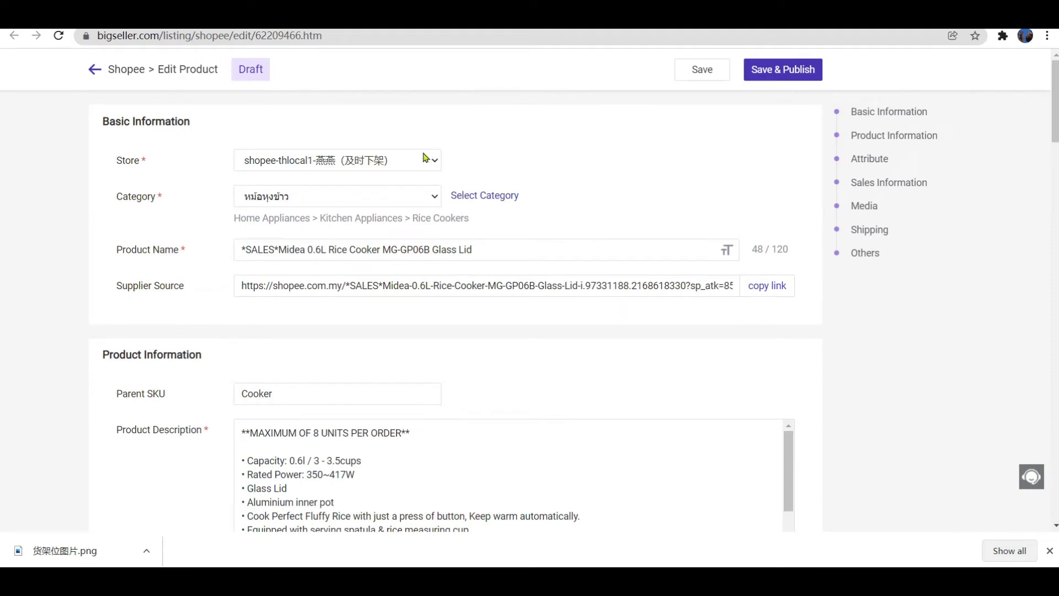
pyautogui.scroll(-10, 445, 154)
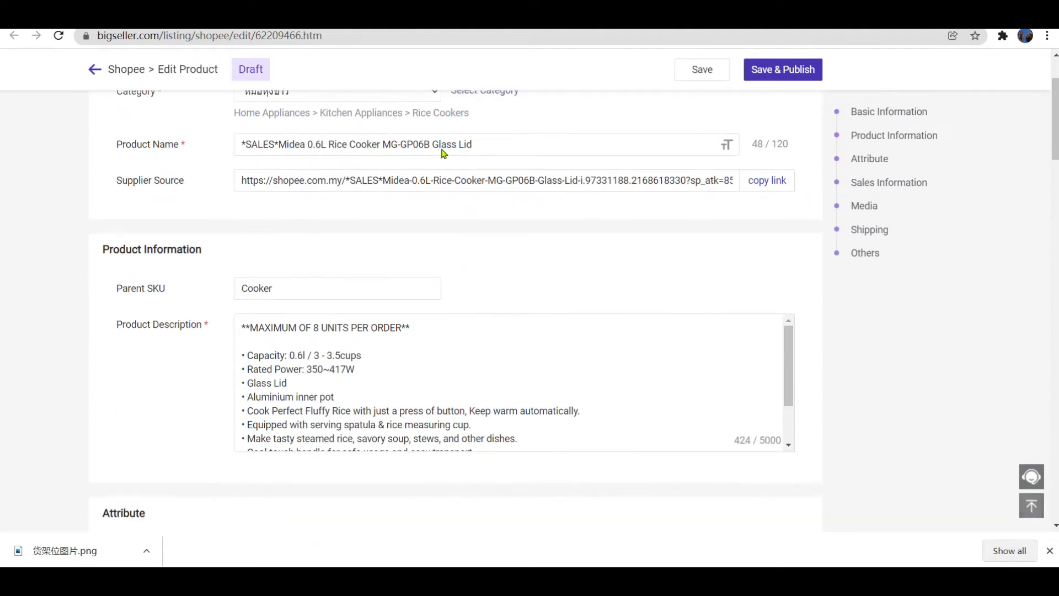
pyautogui.scroll(-8, 445, 173)
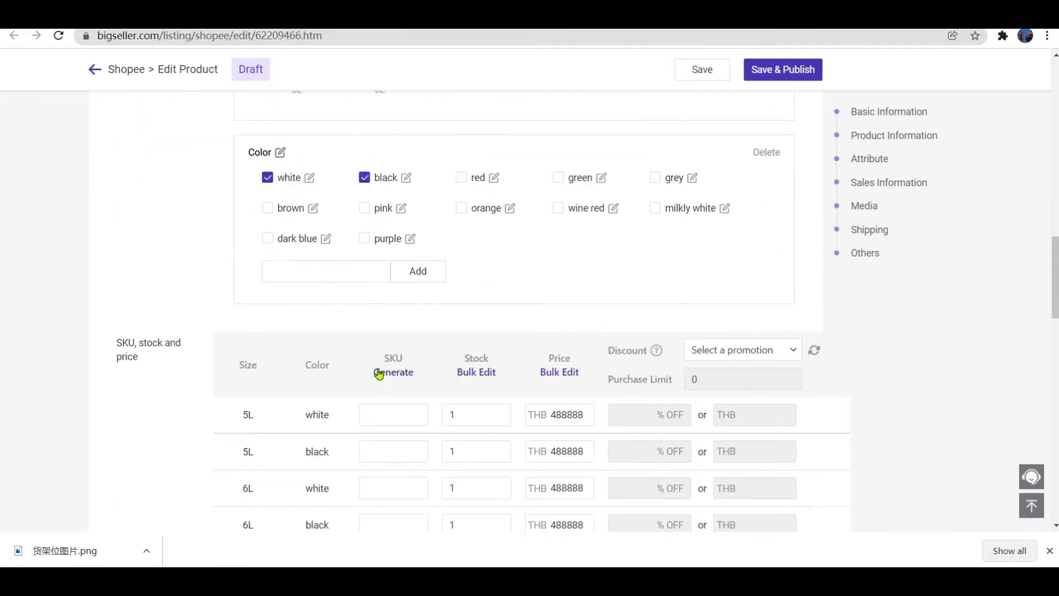
# Set the Advanced SKU format to Parent SKU, Size and Color, previewing Cooker-5L-white.
pyautogui.click(385, 373)
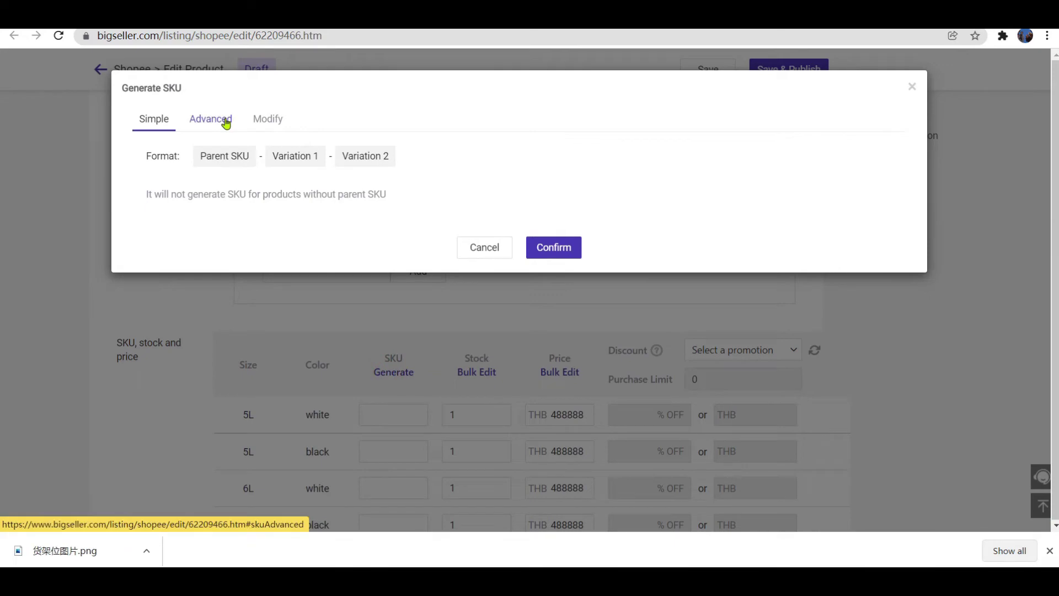
pyautogui.click(226, 123)
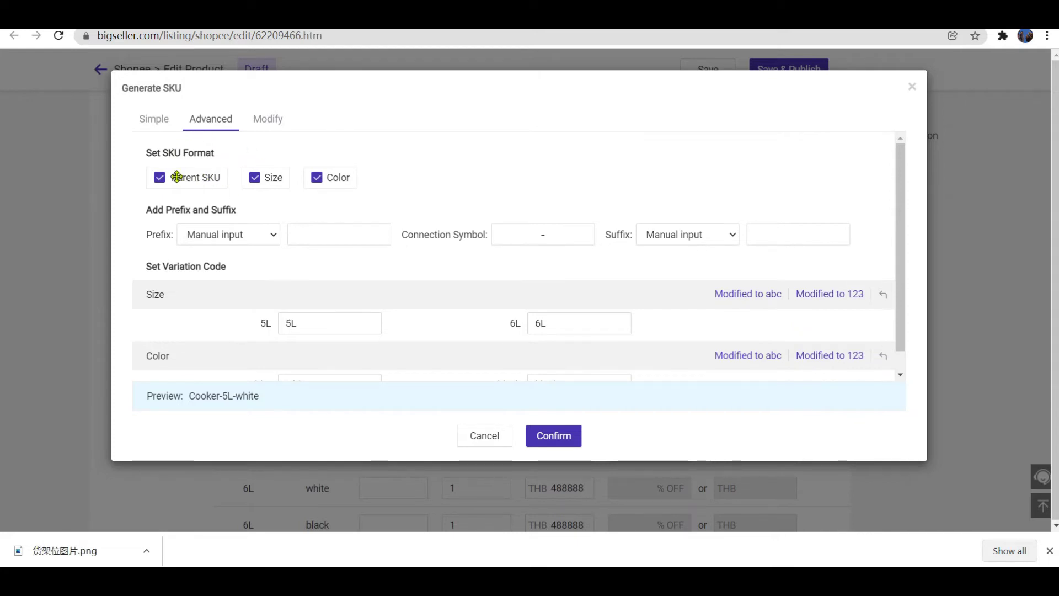
pyautogui.moveTo(177, 177); pyautogui.dragTo(209, 188)
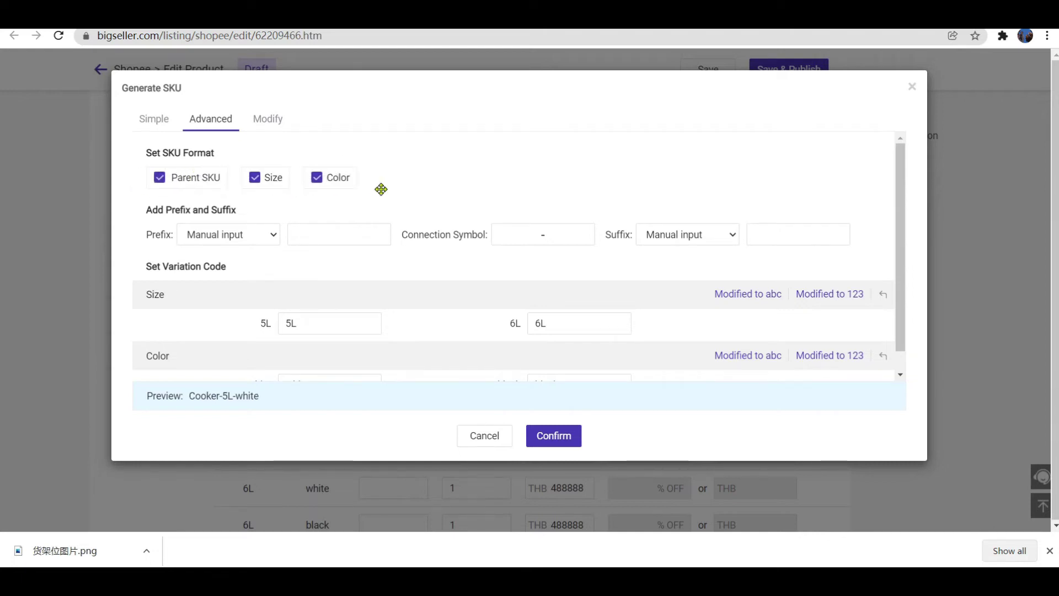
pyautogui.click(159, 176)
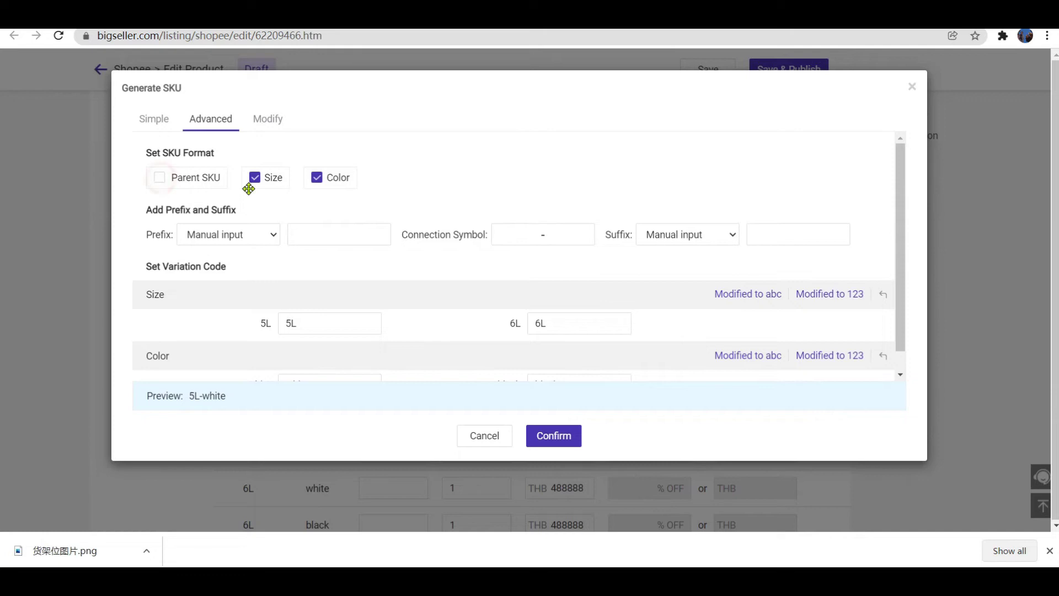
pyautogui.click(253, 182)
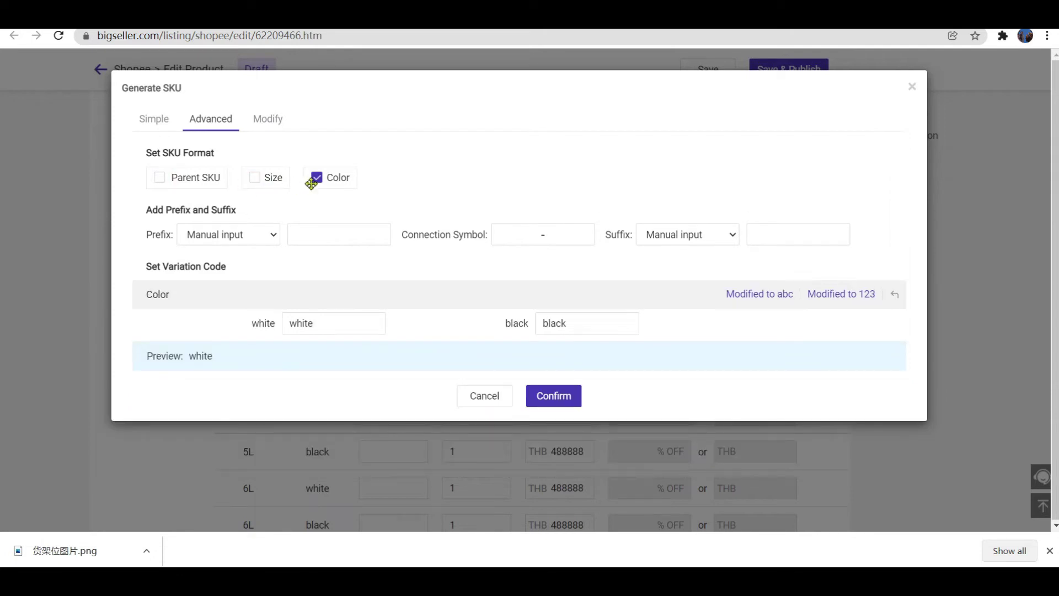
pyautogui.click(313, 181)
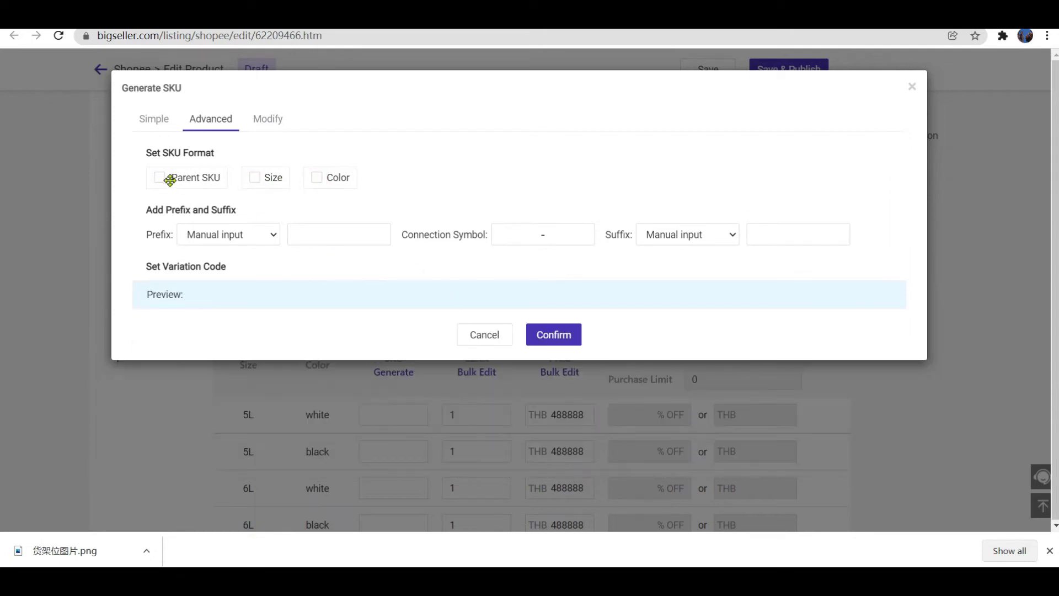
pyautogui.click(165, 178)
pyautogui.click(255, 179)
pyautogui.click(317, 179)
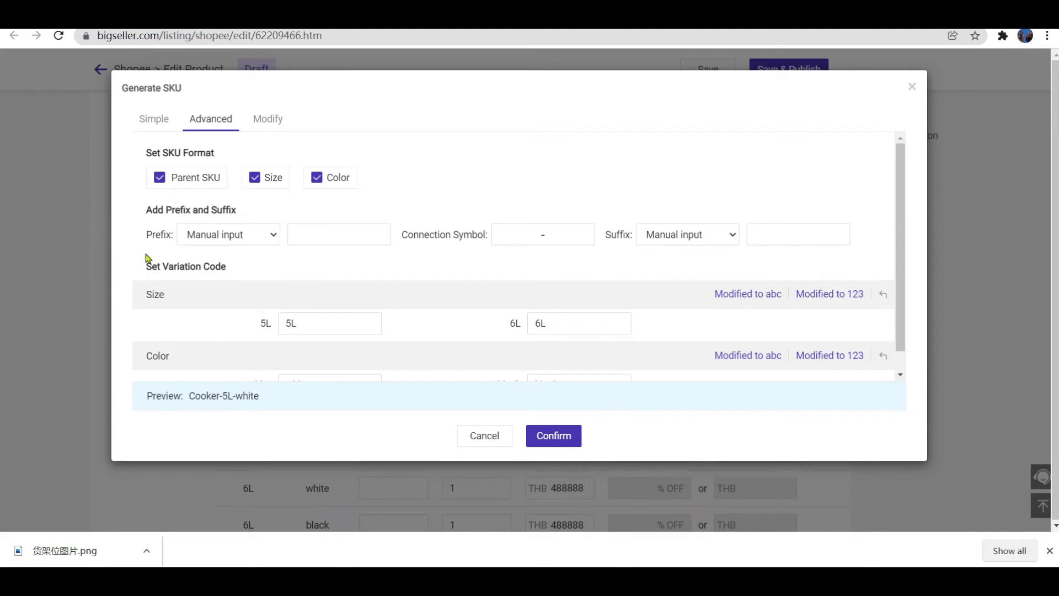
# Enter a manual SKU prefix of 1 and a suffix of @.
pyautogui.click(271, 237)
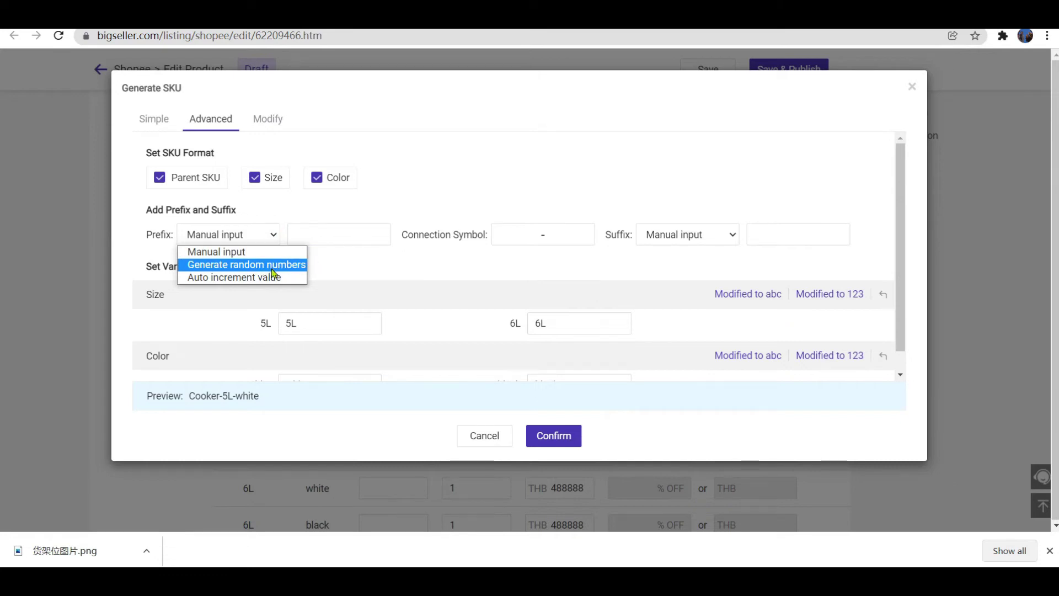
pyautogui.click(379, 266)
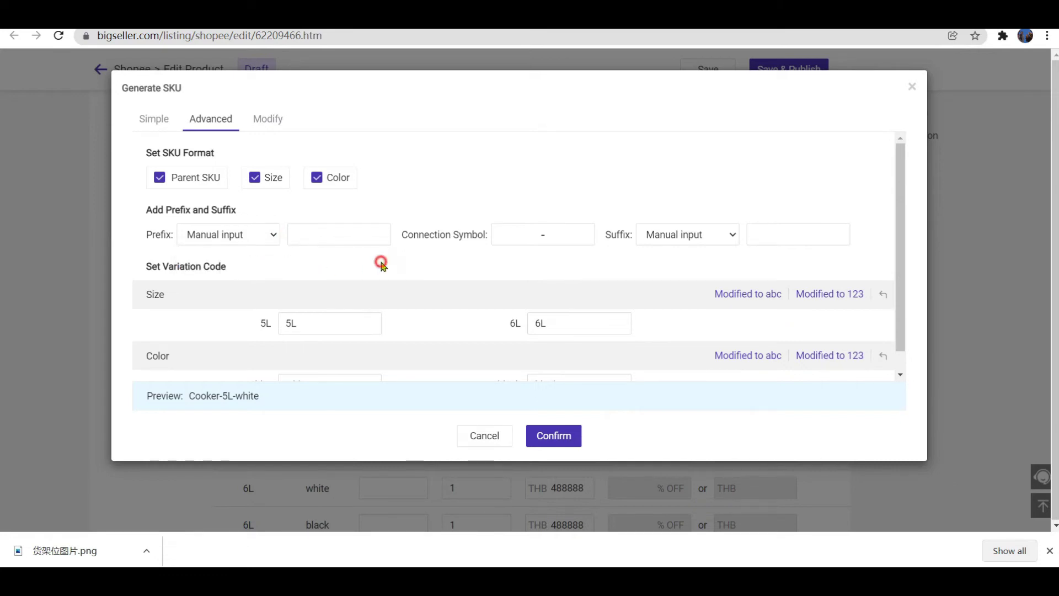
pyautogui.click(339, 234)
pyautogui.write('1')
pyautogui.click(737, 236)
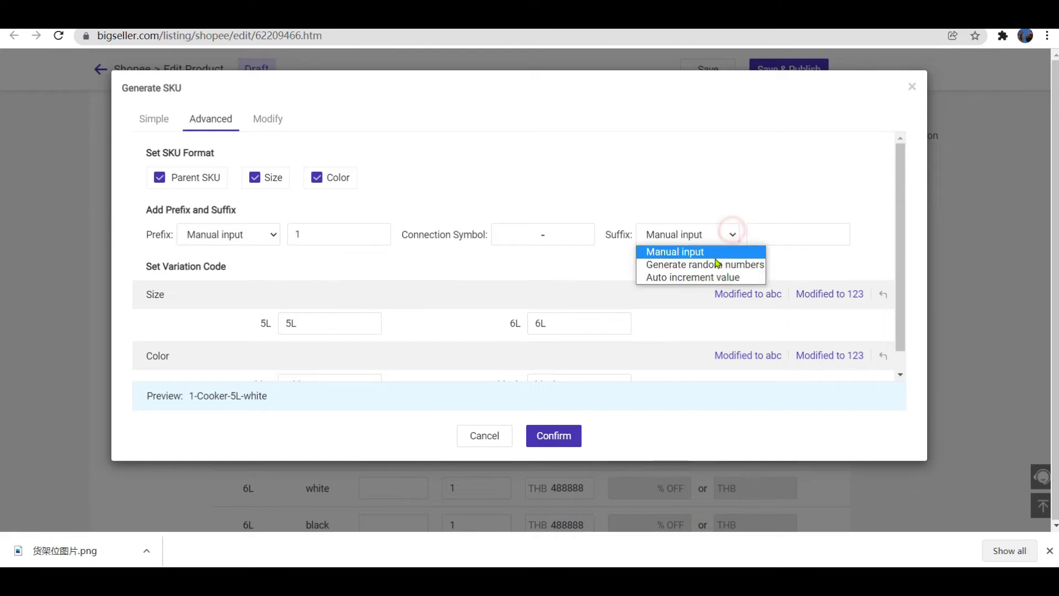
pyautogui.click(788, 235)
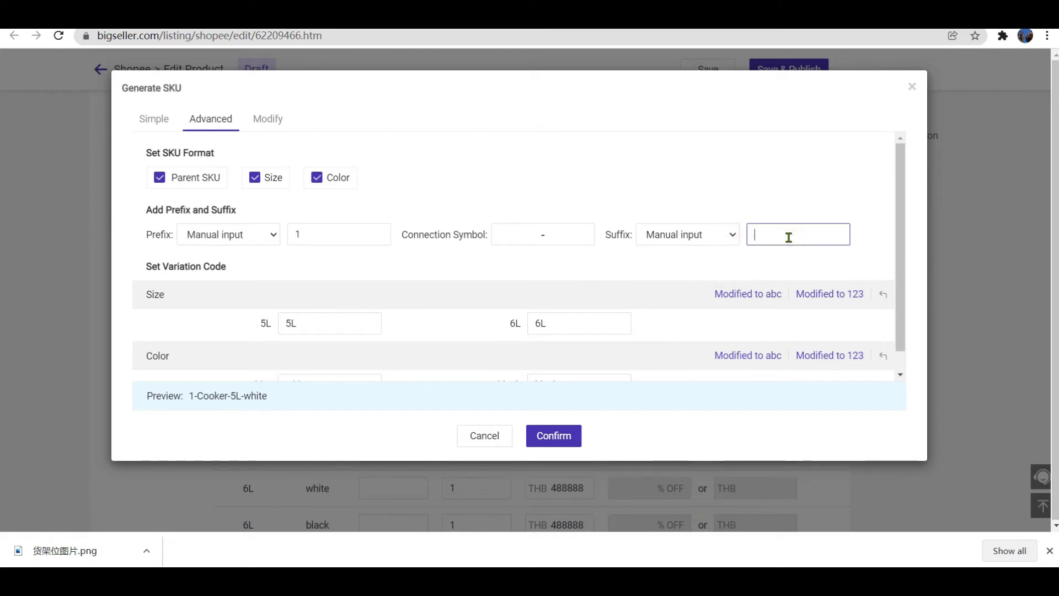
pyautogui.write('@')
# Keep the connection symbol as a single hyphen, previewing 1-Cooker-5L-white-@.
pyautogui.click(570, 237)
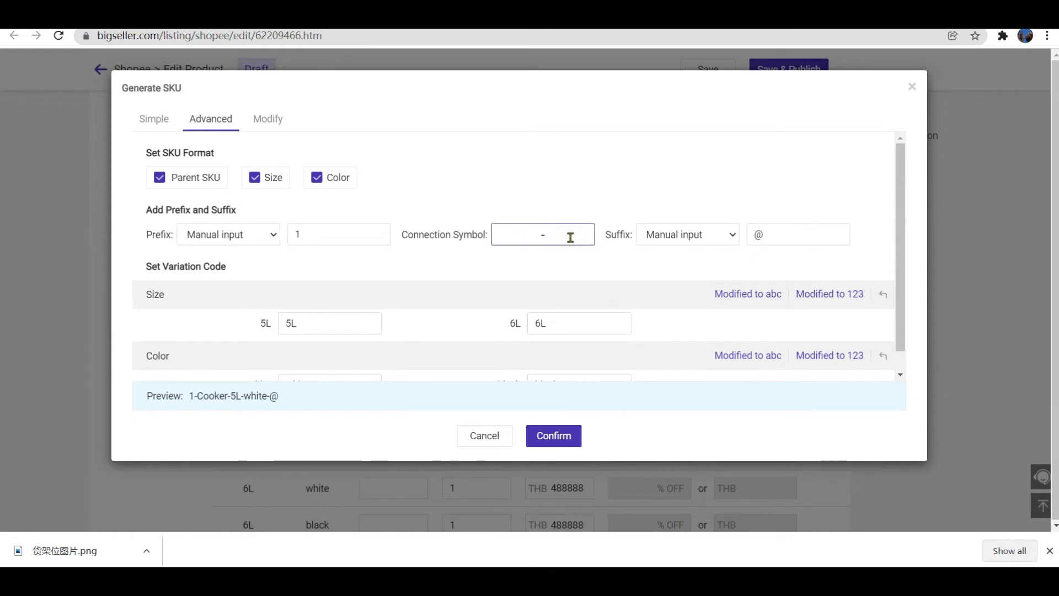
pyautogui.write('-')
pyautogui.press('BackSpace')
pyautogui.click(469, 278)
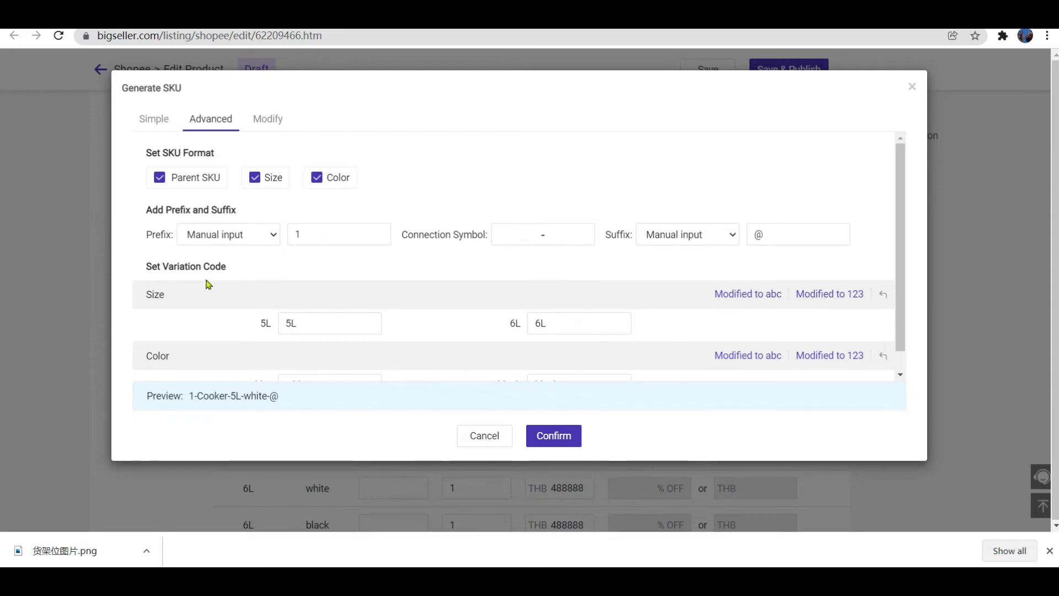
# Retype the capital L in the 5L size code, leaving it as 5L.
pyautogui.click(342, 320)
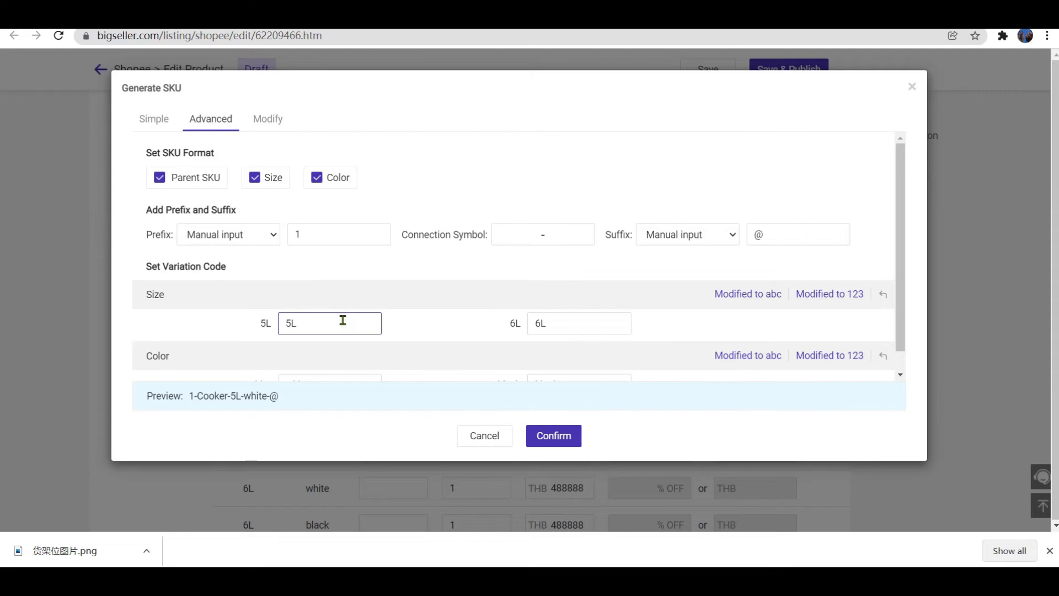
pyautogui.press('BackSpace')
pyautogui.write('l')
pyautogui.press('BackSpace')
pyautogui.press('capslock')
pyautogui.write('L')
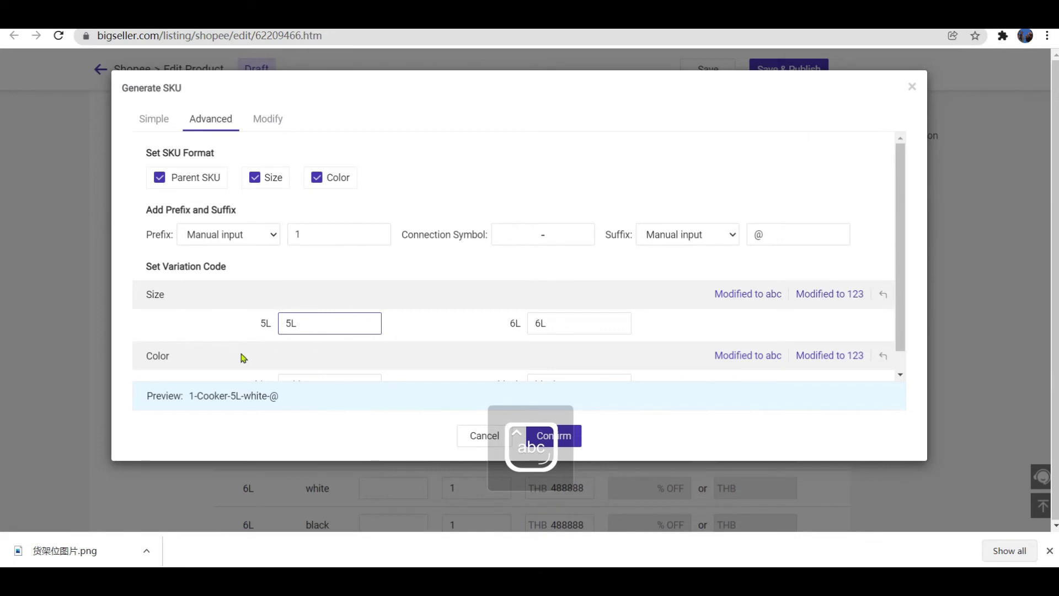
pyautogui.click(491, 334)
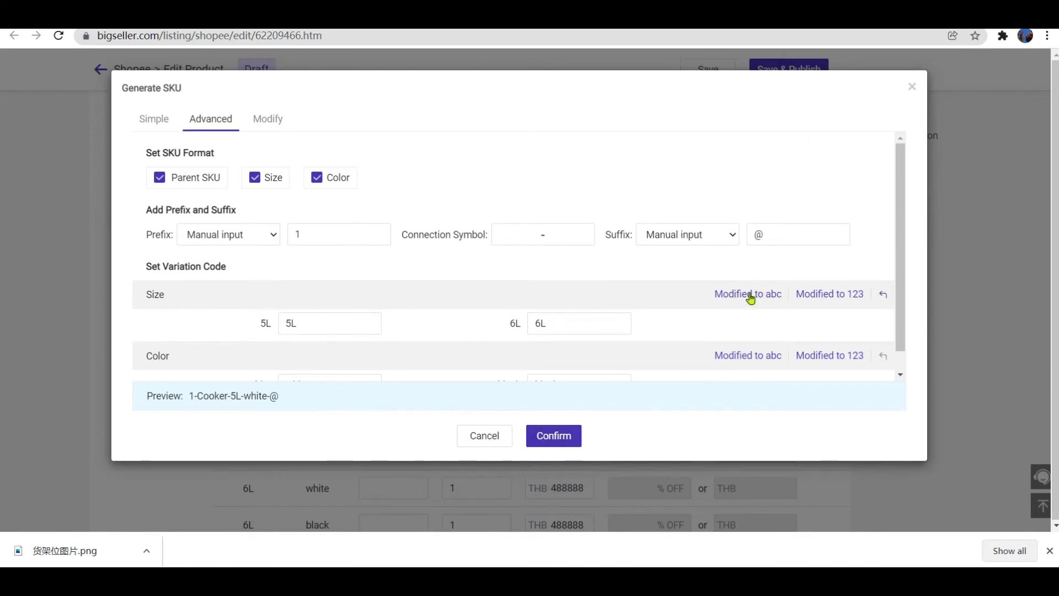
# Code sizes as a/b and colours as 1/2, previewing 1-Cooker-a-1-@.
pyautogui.click(749, 294)
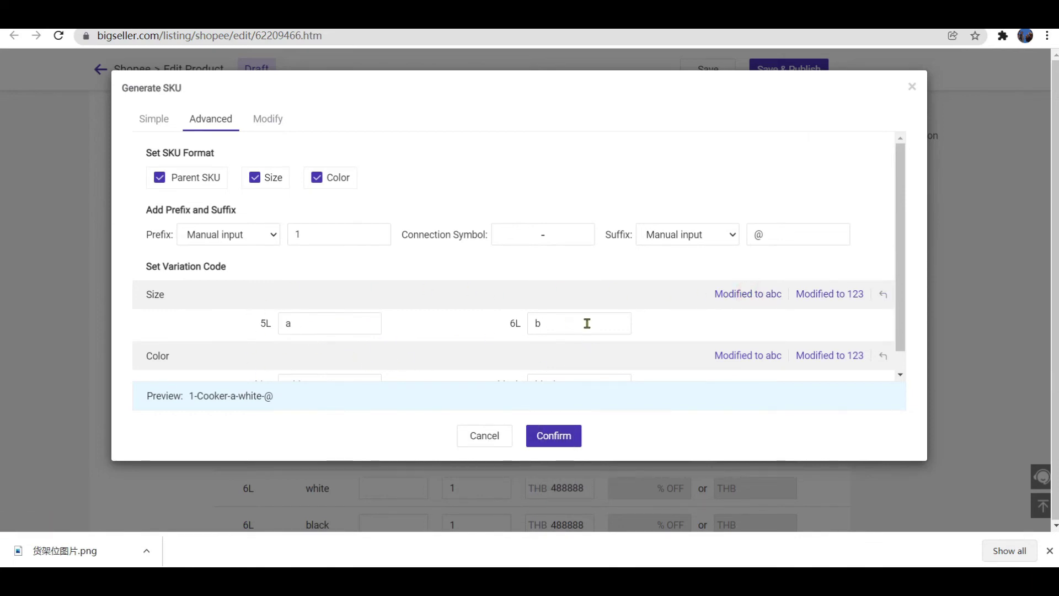
pyautogui.click(840, 295)
pyautogui.click(883, 296)
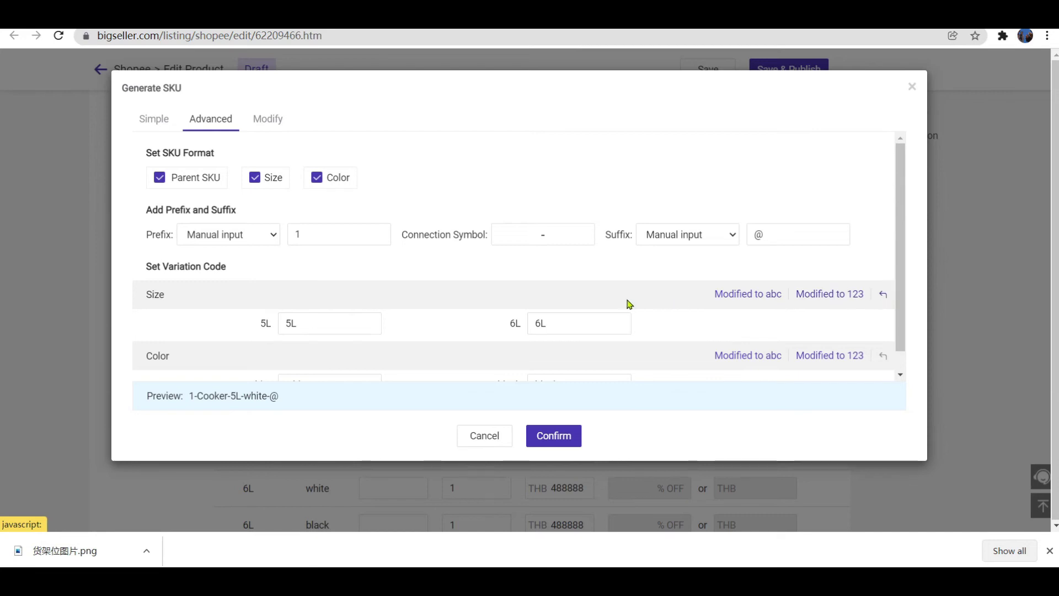
pyautogui.scroll(-1, 491, 349)
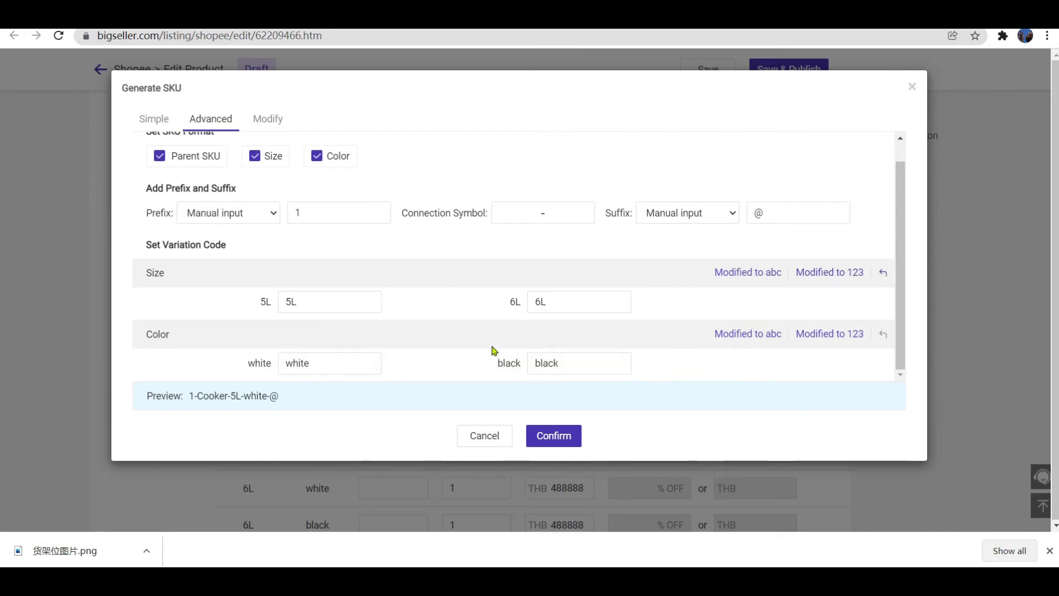
pyautogui.click(746, 276)
pyautogui.click(838, 334)
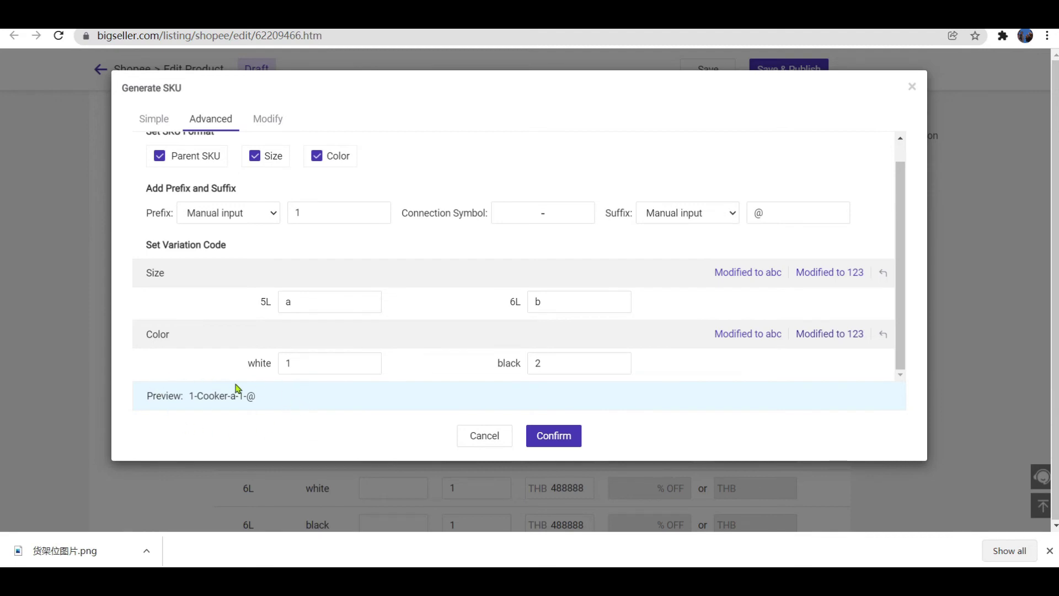
# Apply SKUs 1-Cooker-a-1 through 1-Cooker-b-2 to the four variations and save the draft.
pyautogui.click(558, 431)
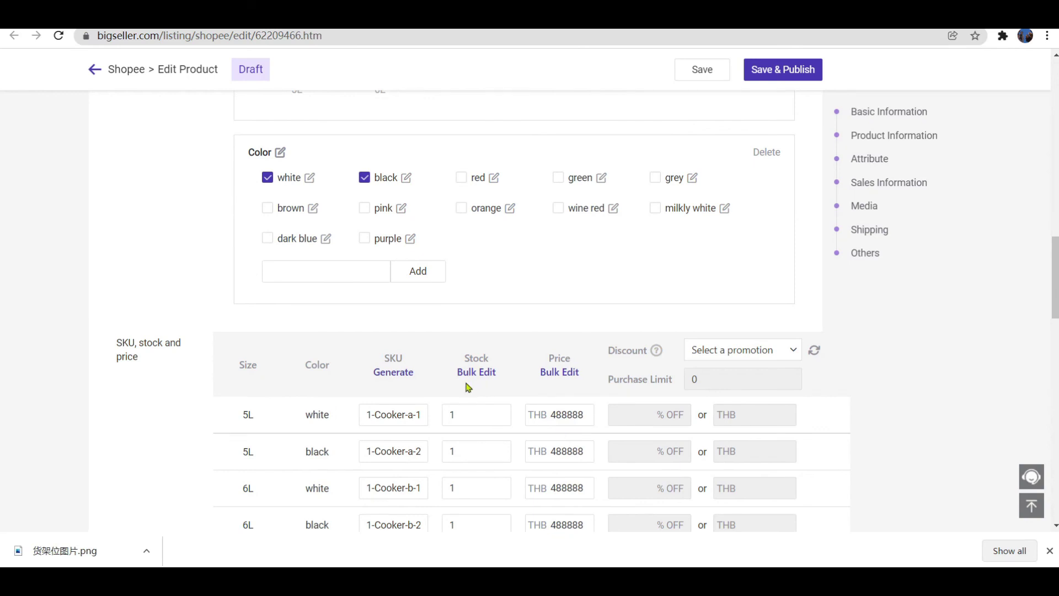
pyautogui.click(706, 75)
pyautogui.scroll(-2, 468, 273)
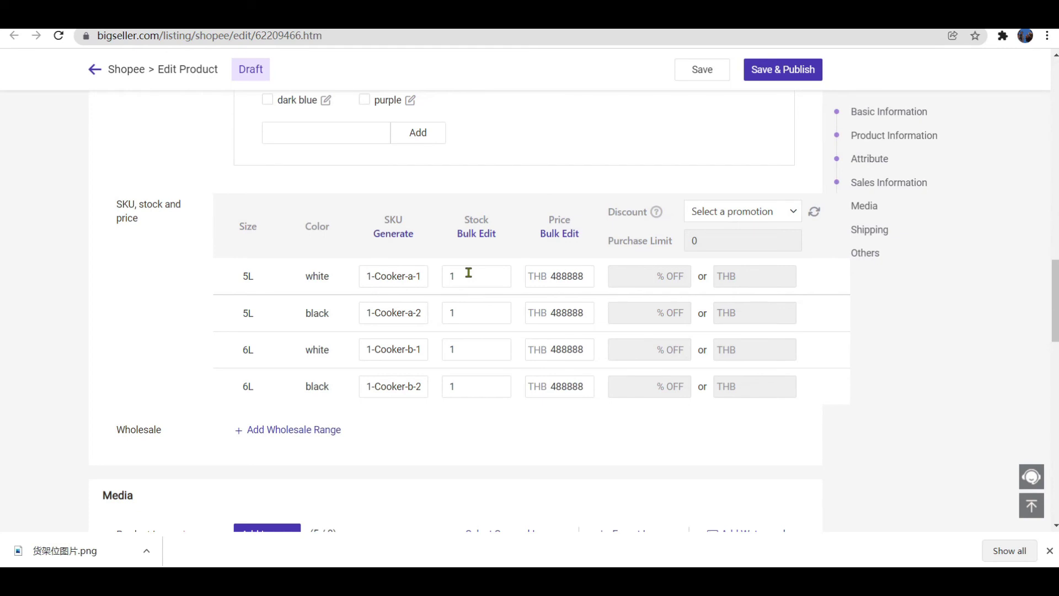
# Open the SKU generator's Modify tab and view its prefix options without changing anything.
pyautogui.click(393, 235)
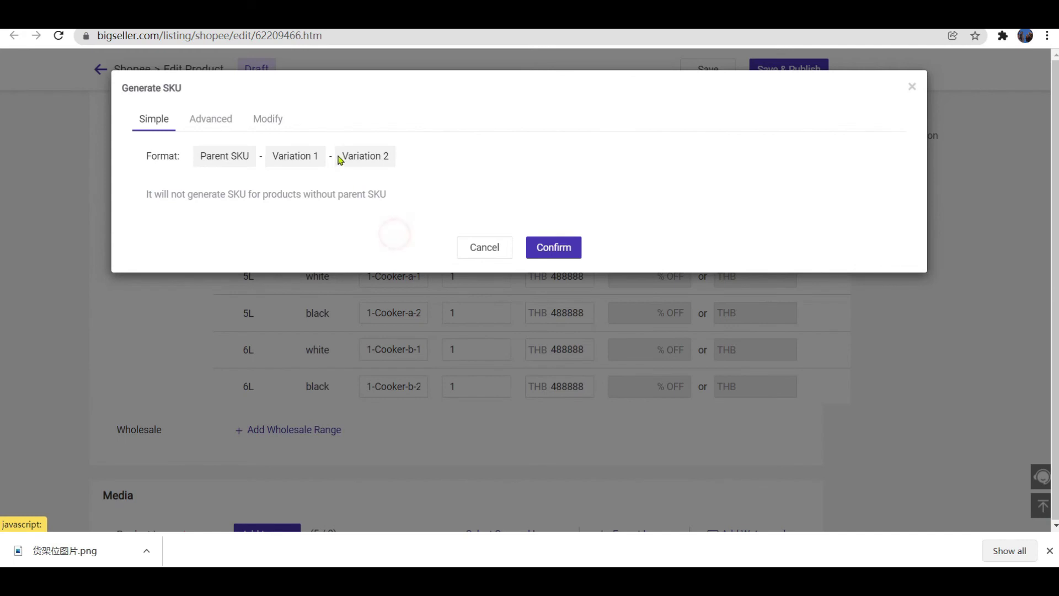
pyautogui.click(268, 120)
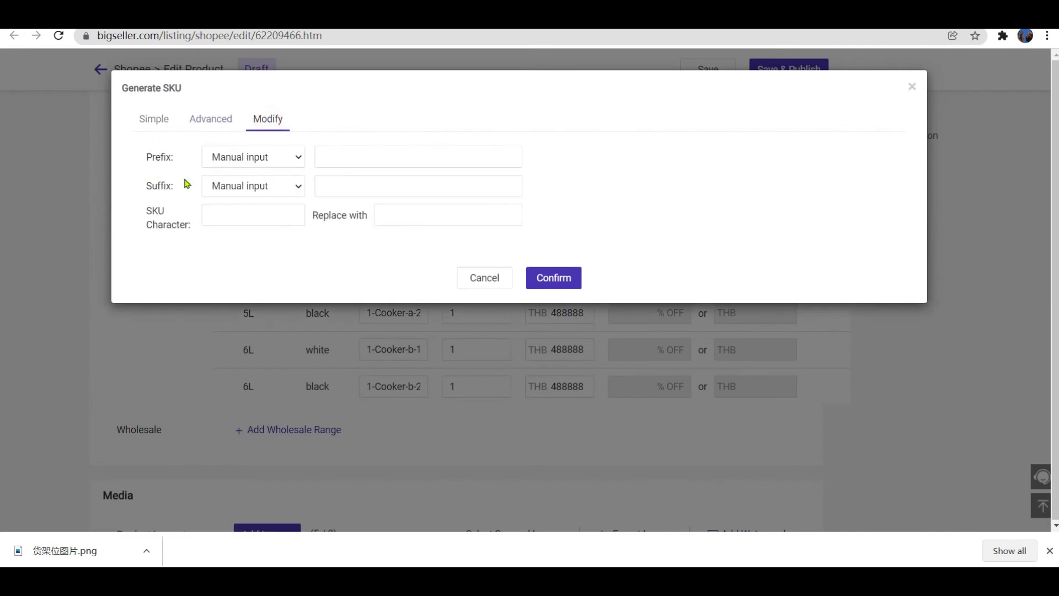
pyautogui.click(287, 160)
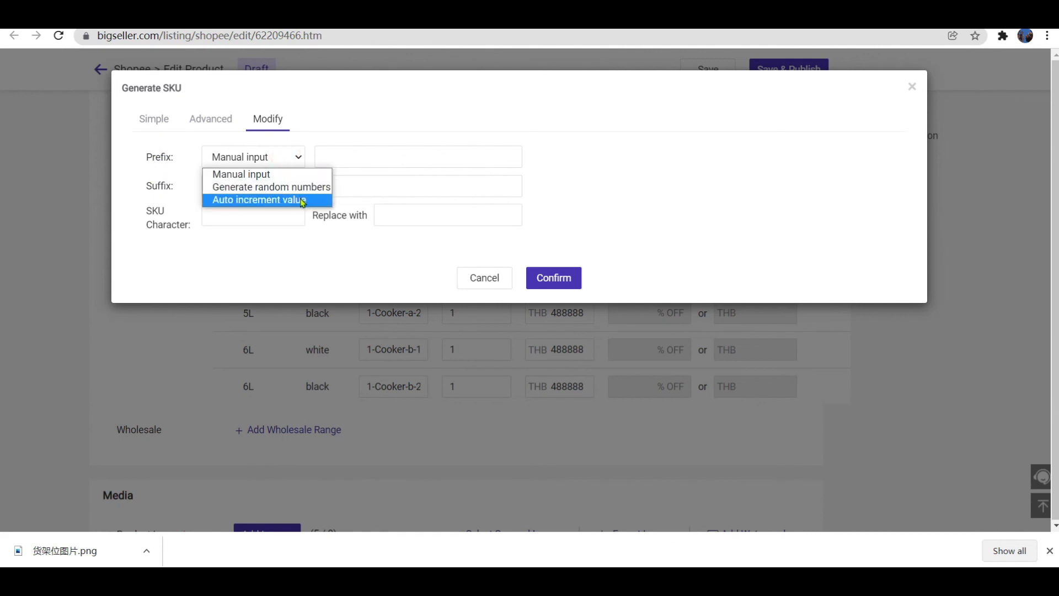
pyautogui.click(310, 236)
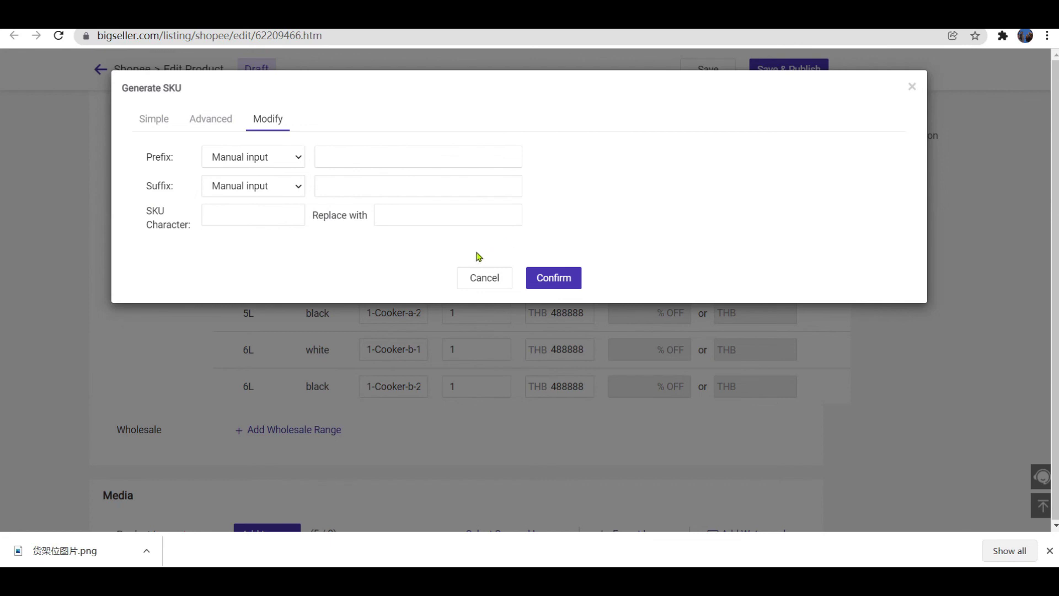
# Confirm the empty Modify tab so the 1-Cooker SKUs stay unchanged.
pyautogui.click(559, 276)
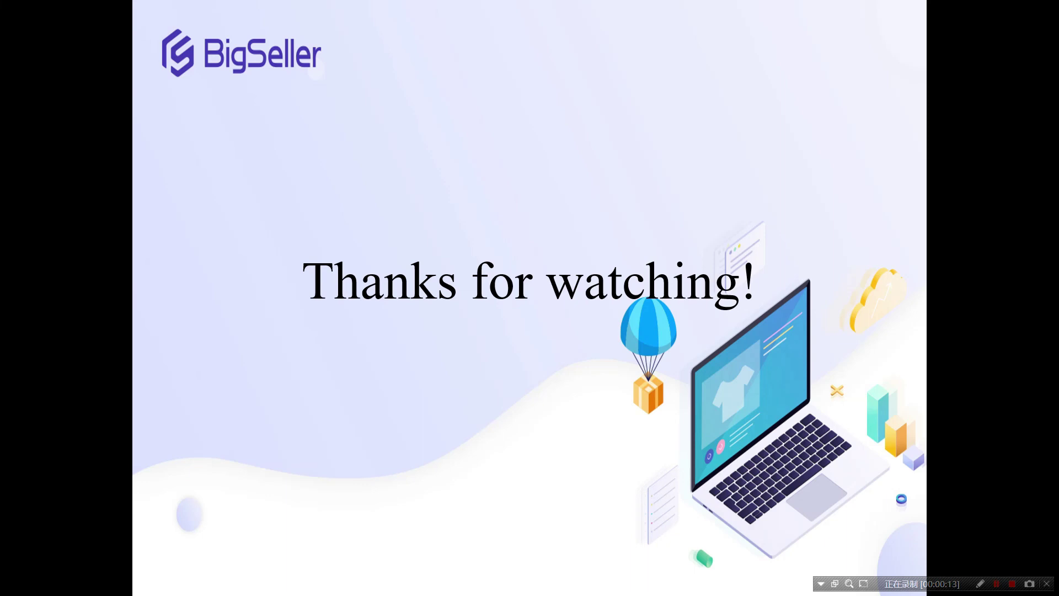